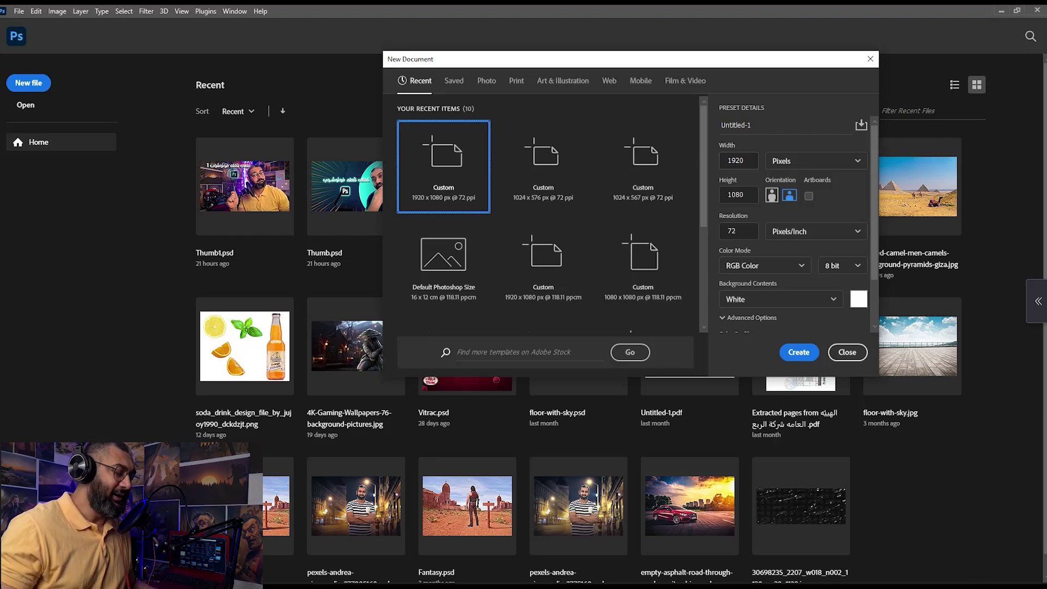
- Create a new 1920 x 1080 px document at 72 ppi in 8-bit RGB Color with a white background
key(Return)
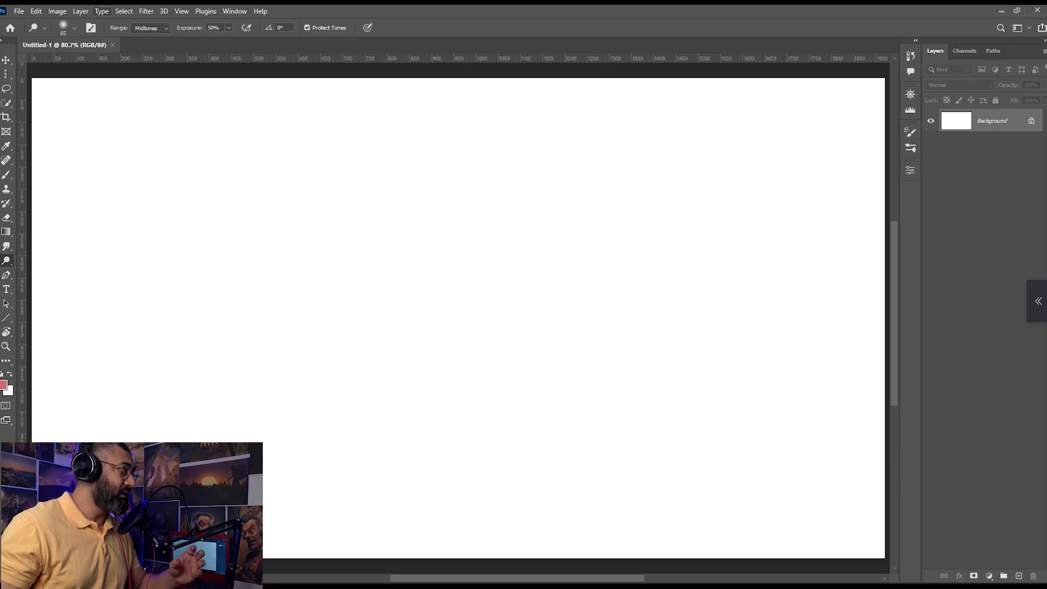
key(alt+f)
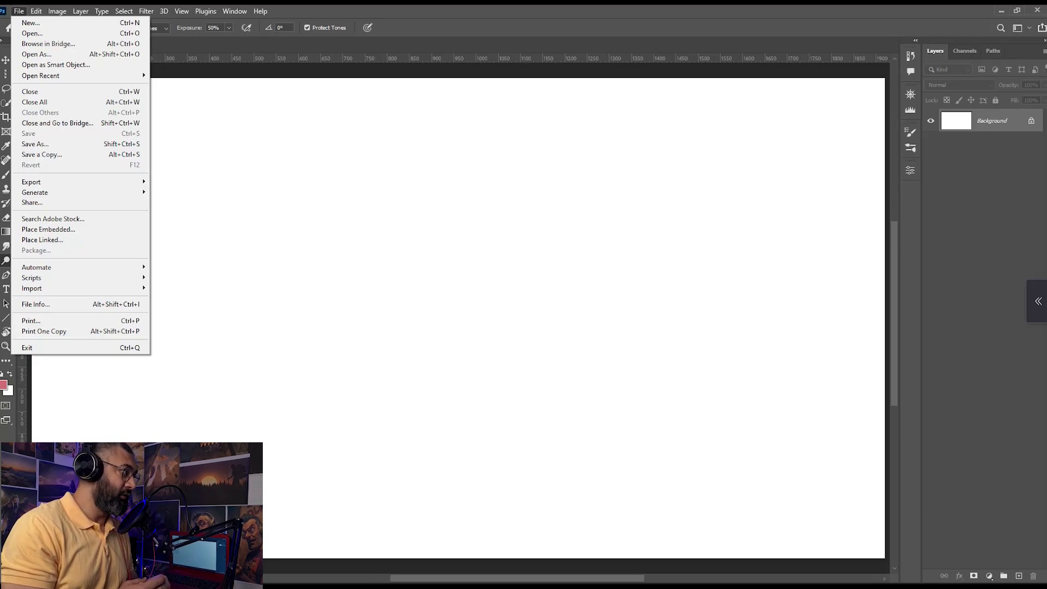
key(Escape)
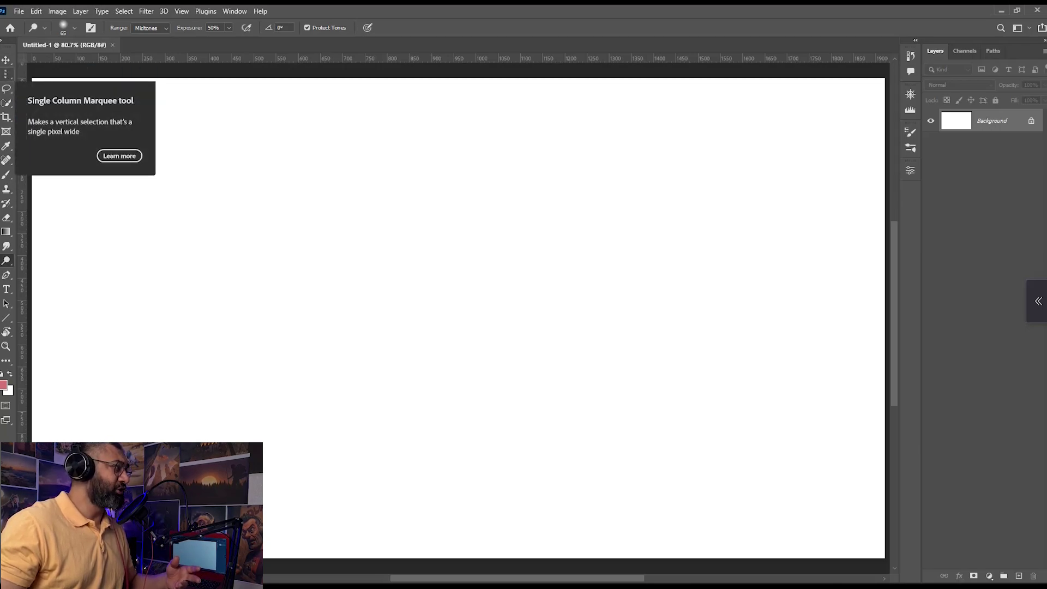
- Examine the Rectangular Marquee, Move, Crop, Brush, Horizontal Type and Artboard tools along with their options and grouped variants
click(6, 74)
click(54, 74)
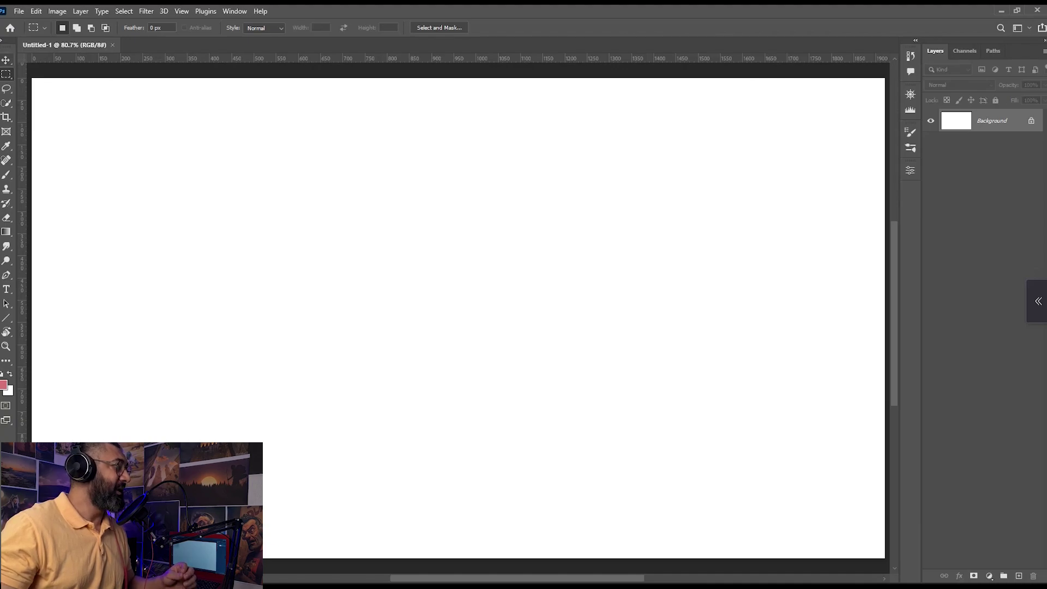
click(6, 60)
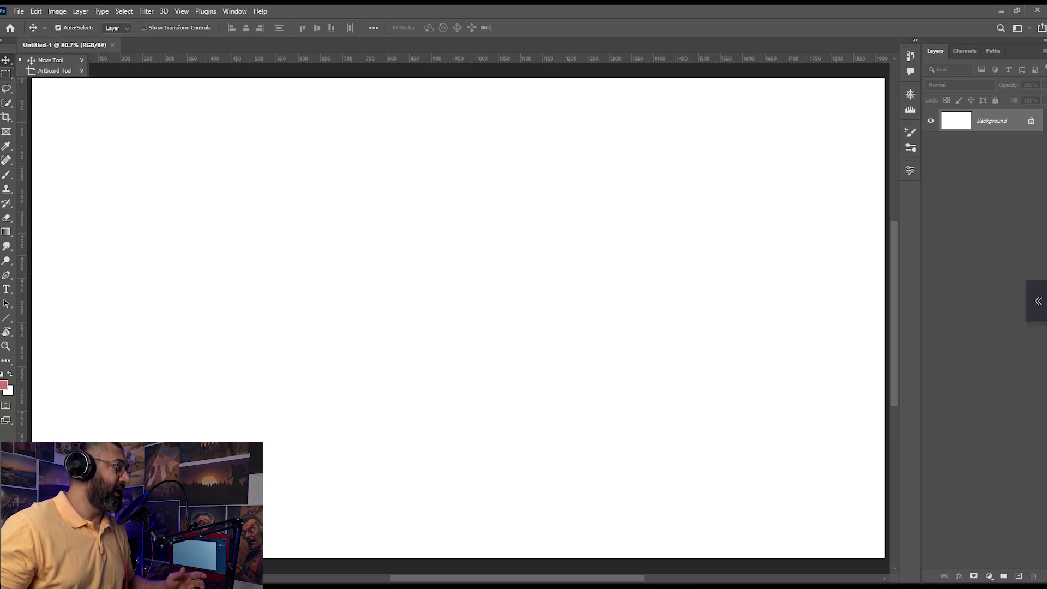
key(c)
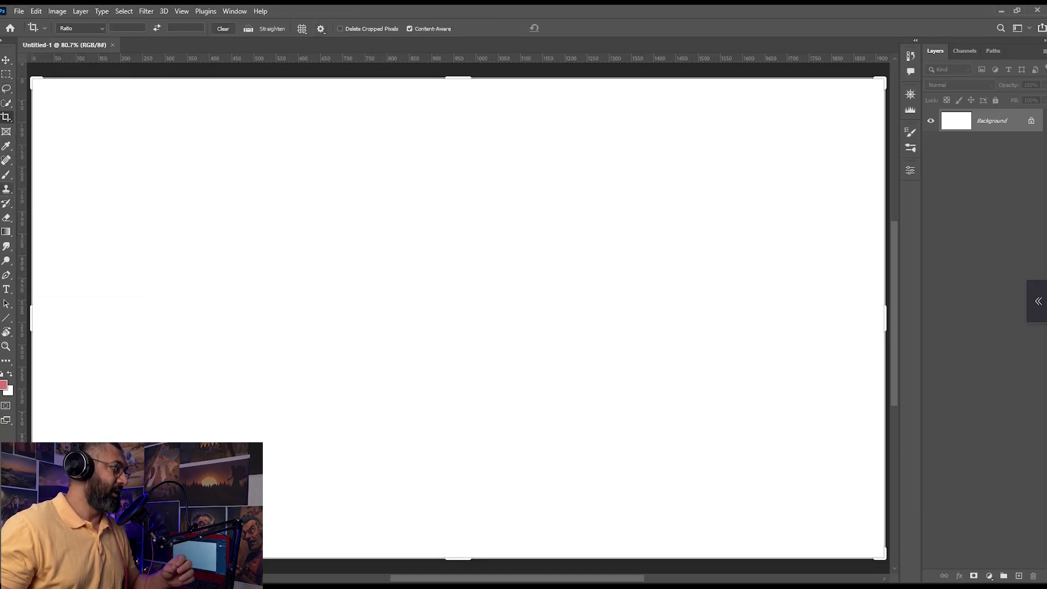
click(6, 175)
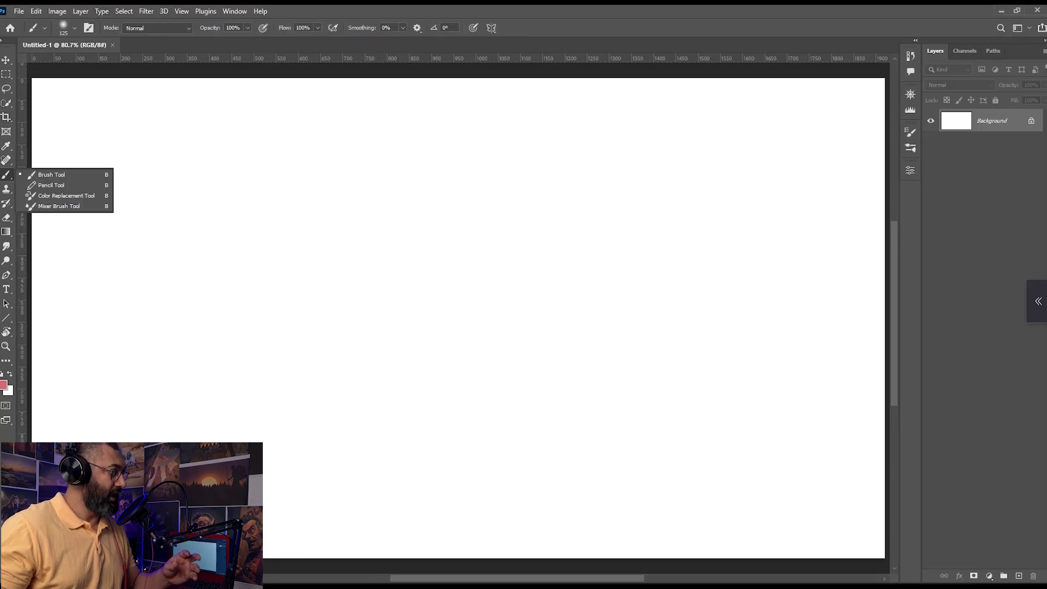
click(7, 289)
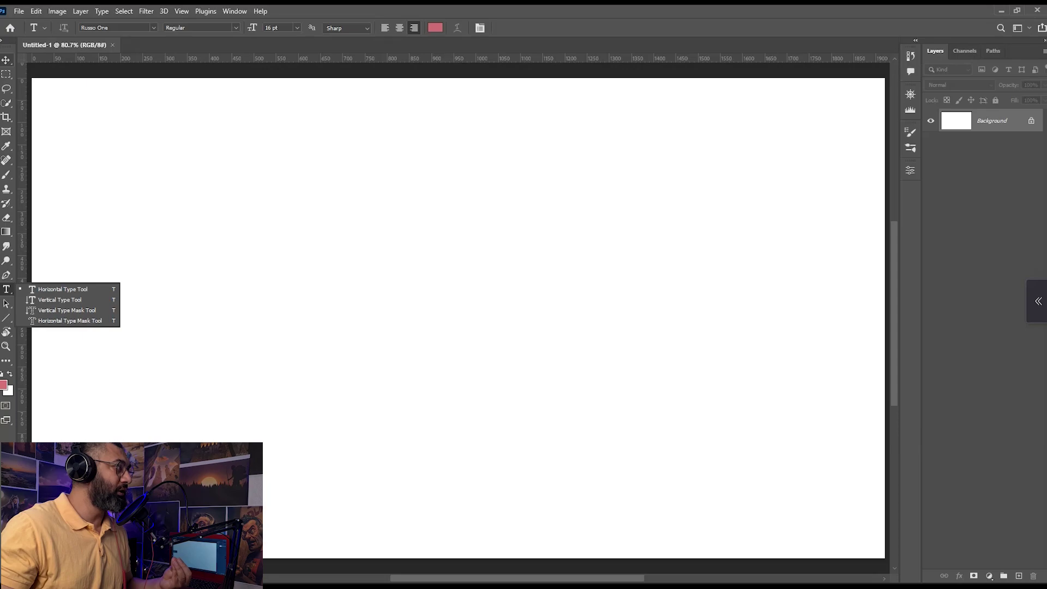
click(6, 59)
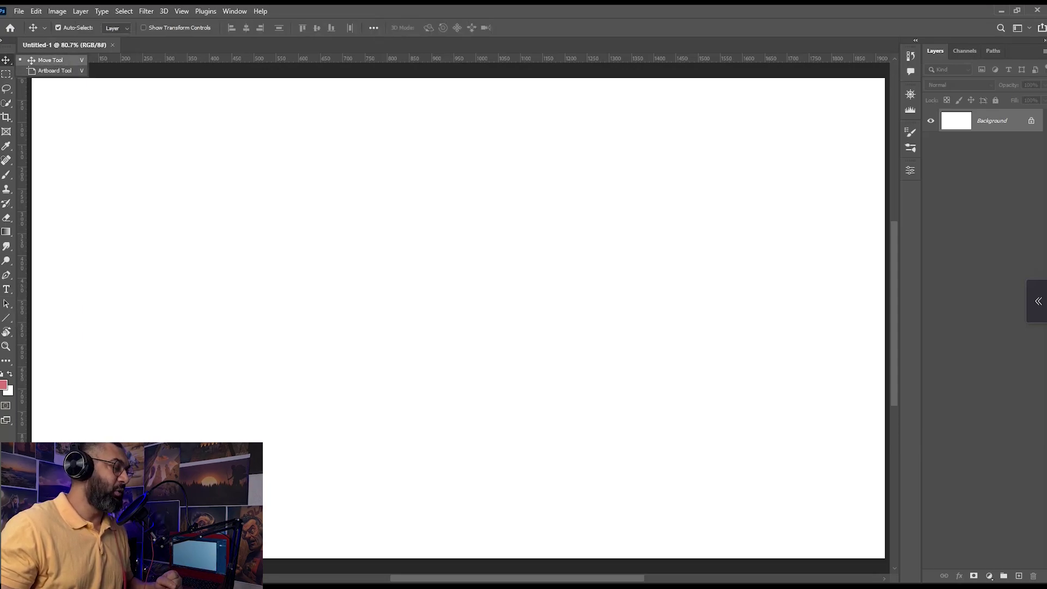
click(6, 116)
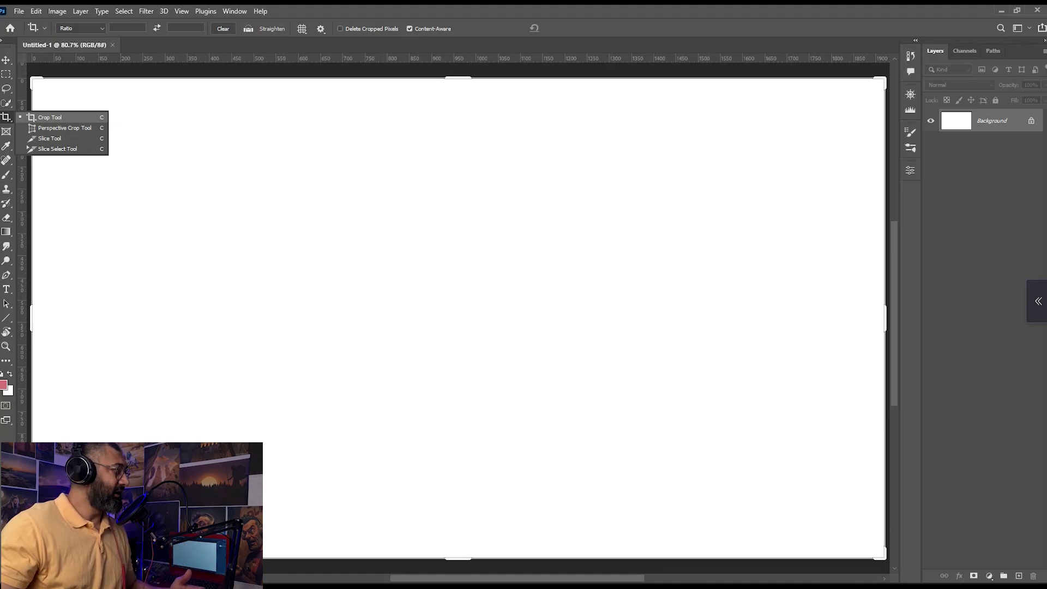
right_click(7, 60)
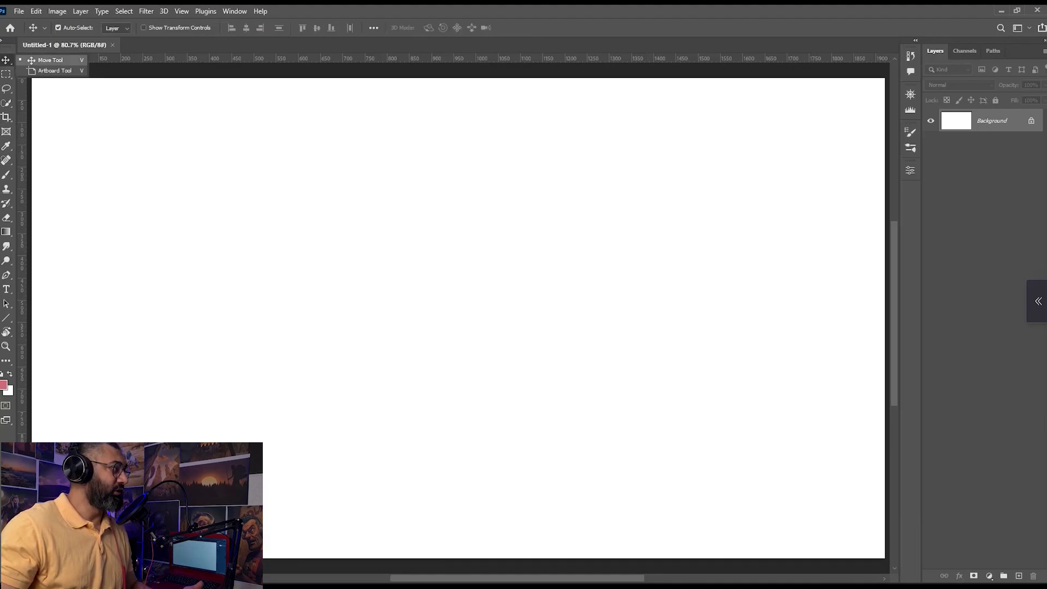
click(49, 70)
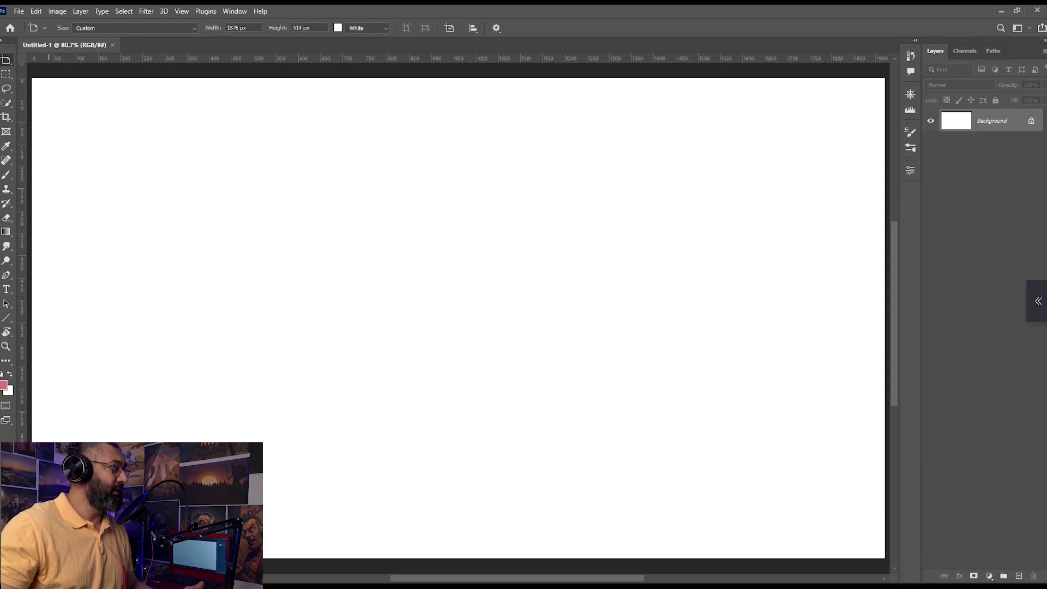
- Activate the Elliptical Marquee tool
click(6, 74)
click(49, 71)
key(shift+m)
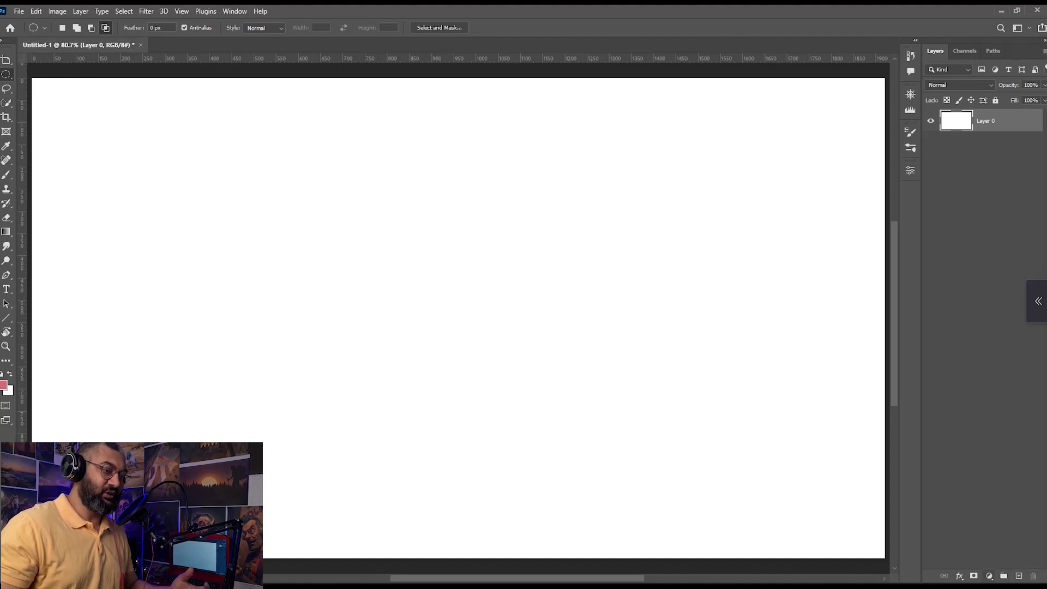
- Examine the available adjustment layer types, the layer effects and the Layer Style blending options for Layer 0
click(989, 576)
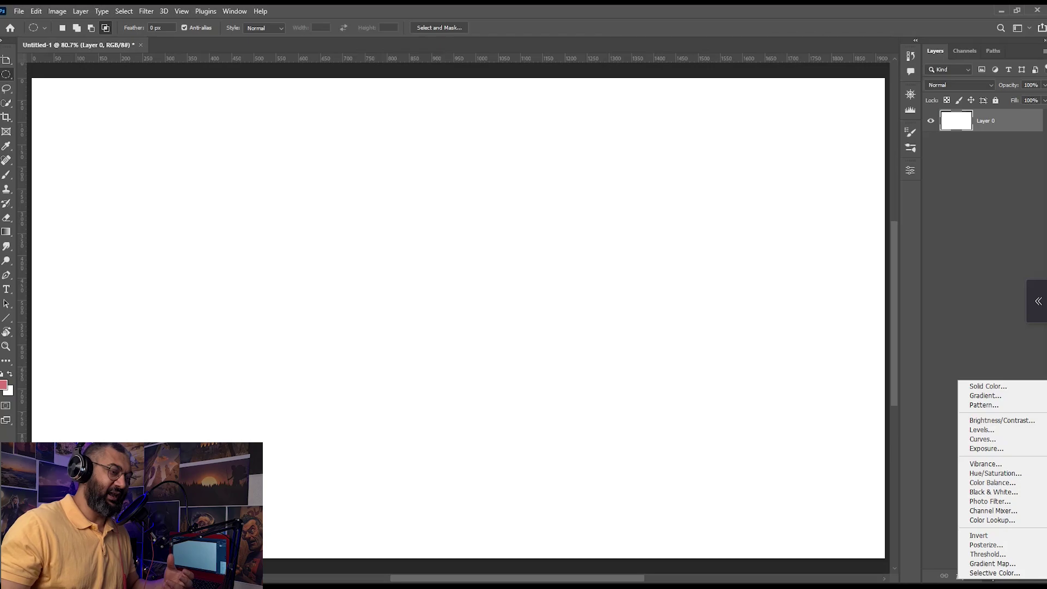
key(Escape)
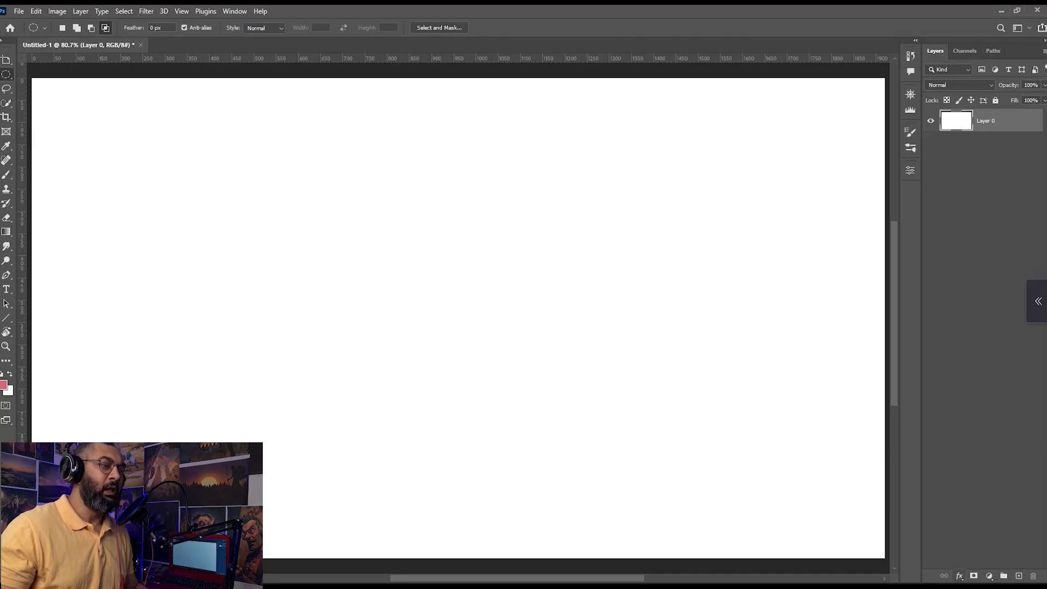
click(959, 575)
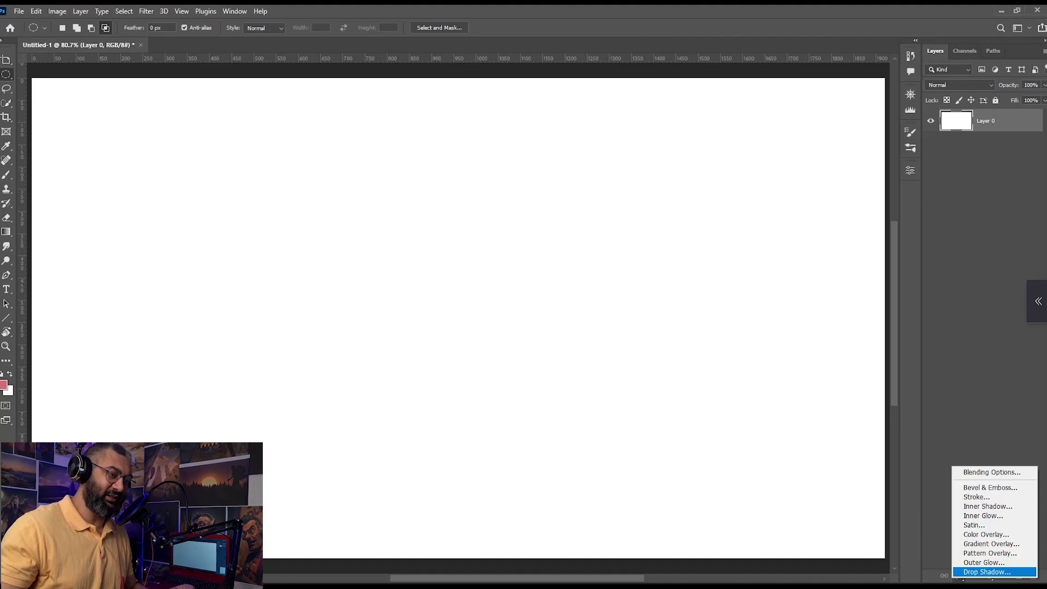
click(990, 488)
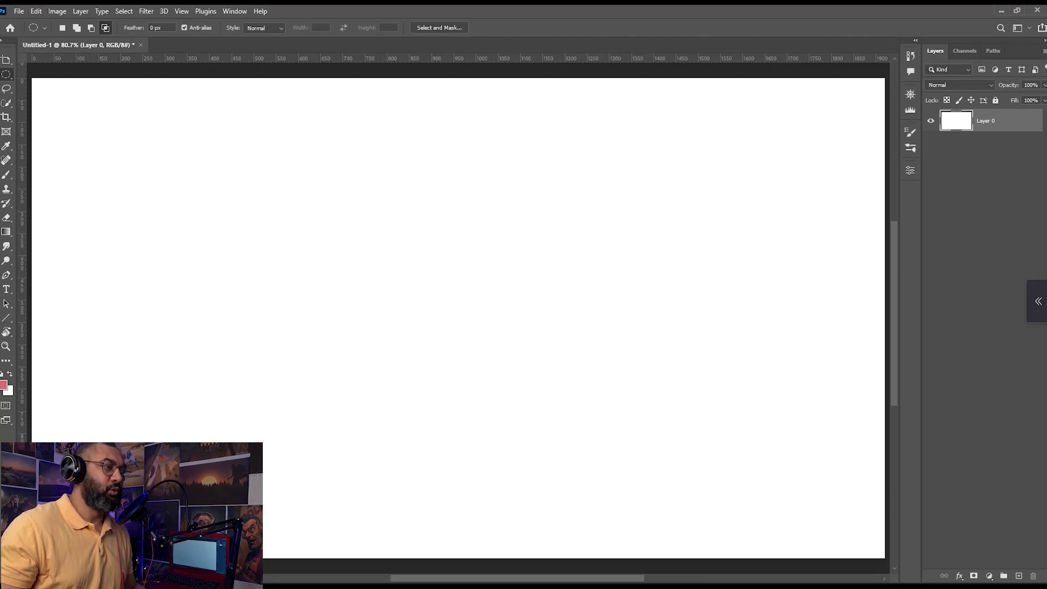
double_click(1003, 121)
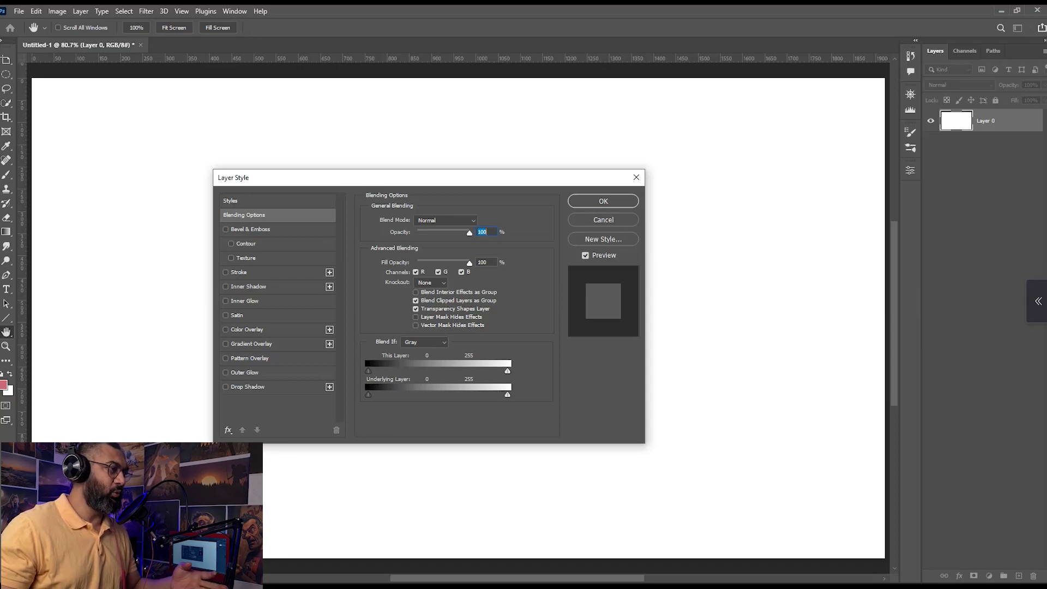
click(636, 177)
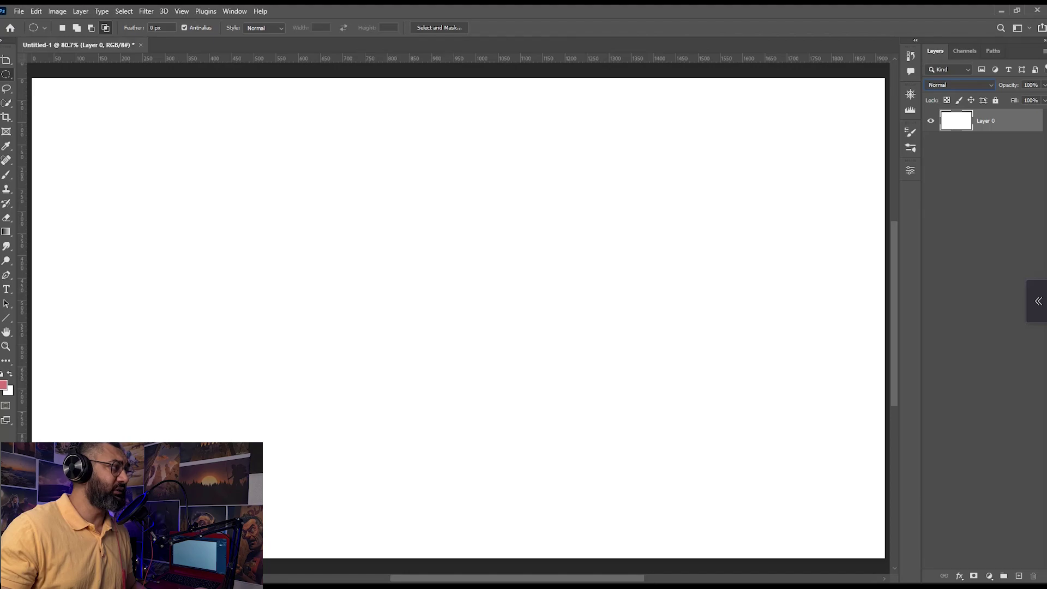
- Hide the Layers panel, and display the 3D panel and collapse it to an icon
key(alt+w)
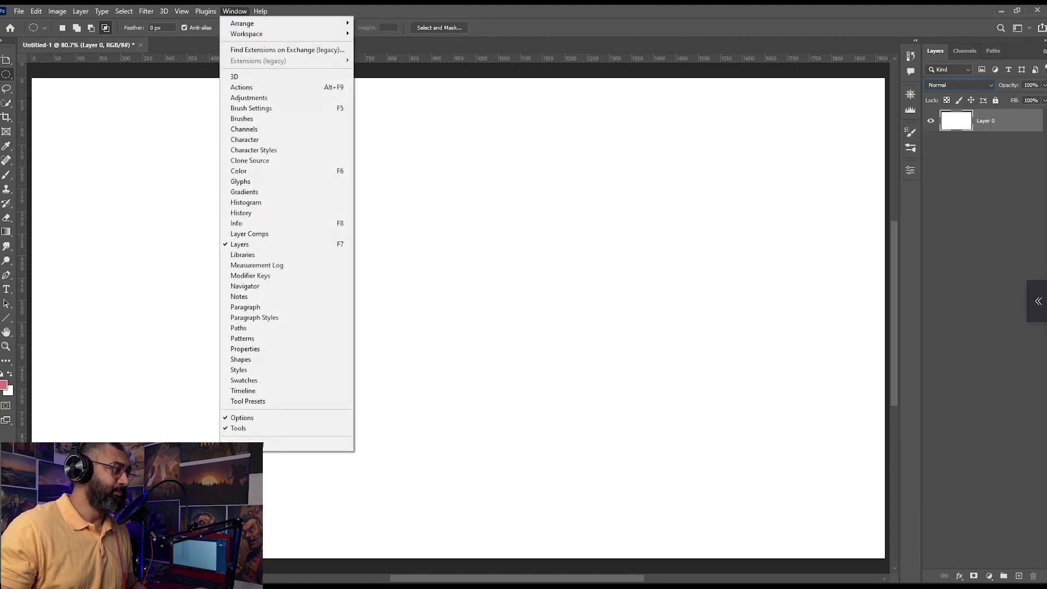
key(Return)
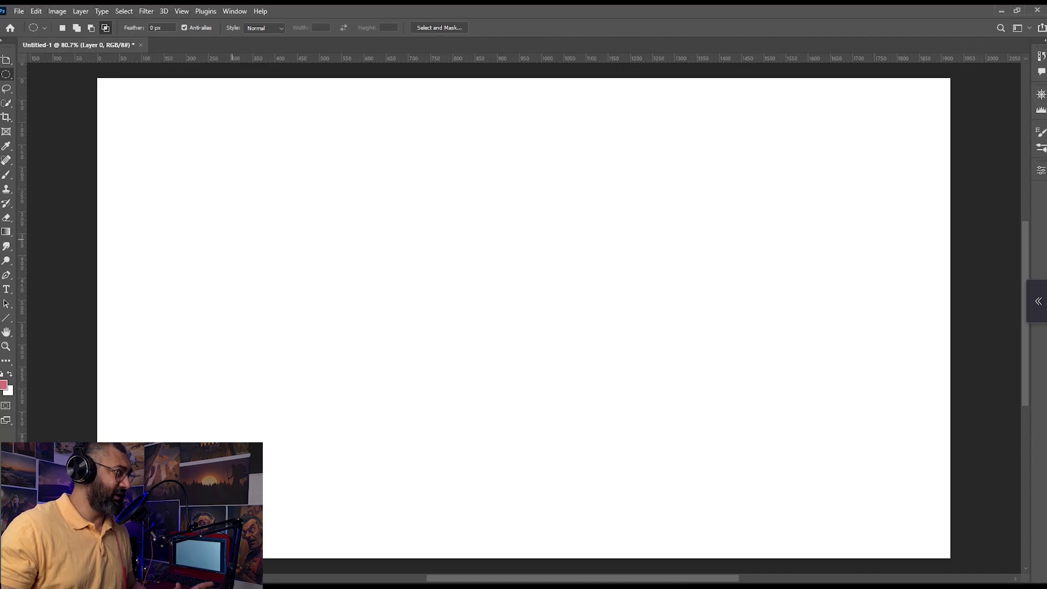
key(alt+w)
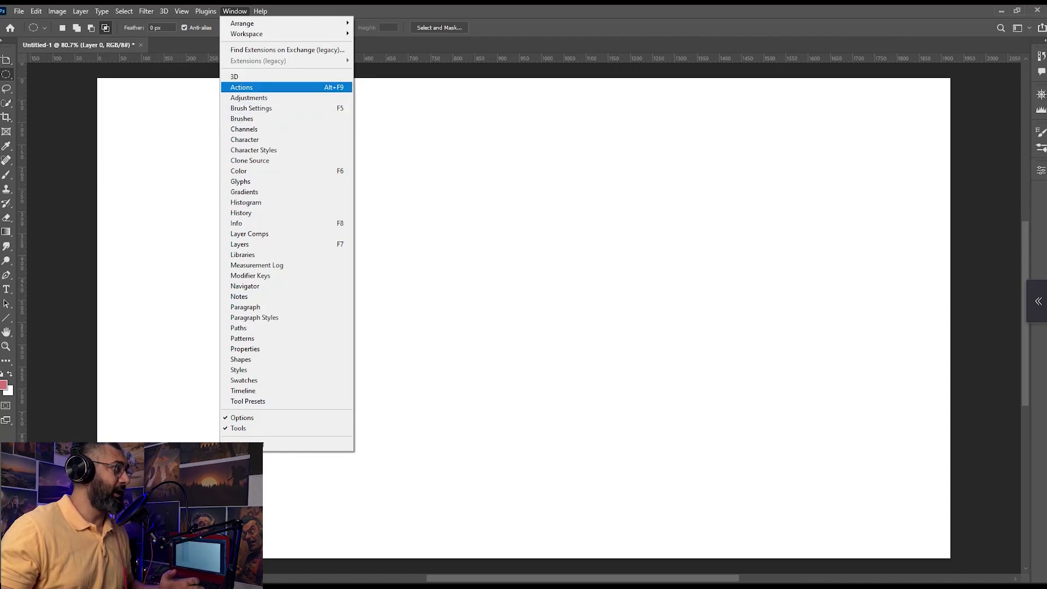
click(234, 76)
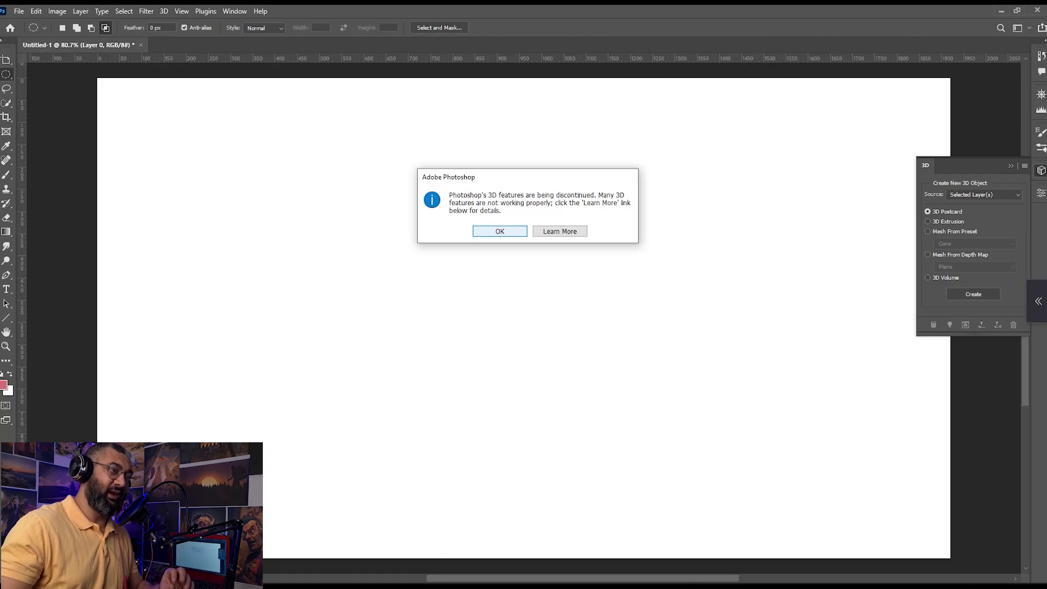
key(Return)
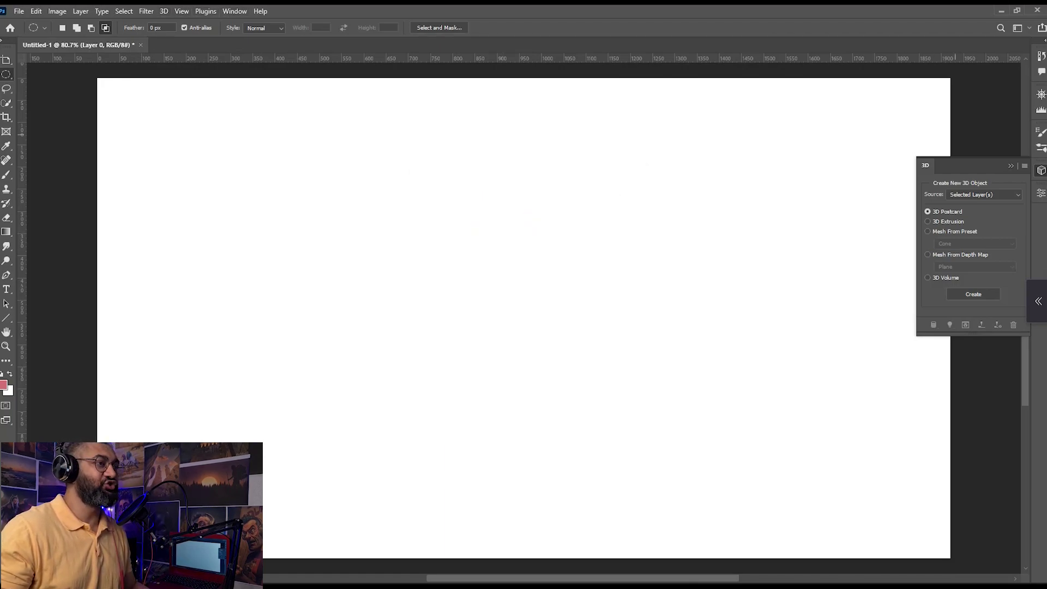
click(1010, 166)
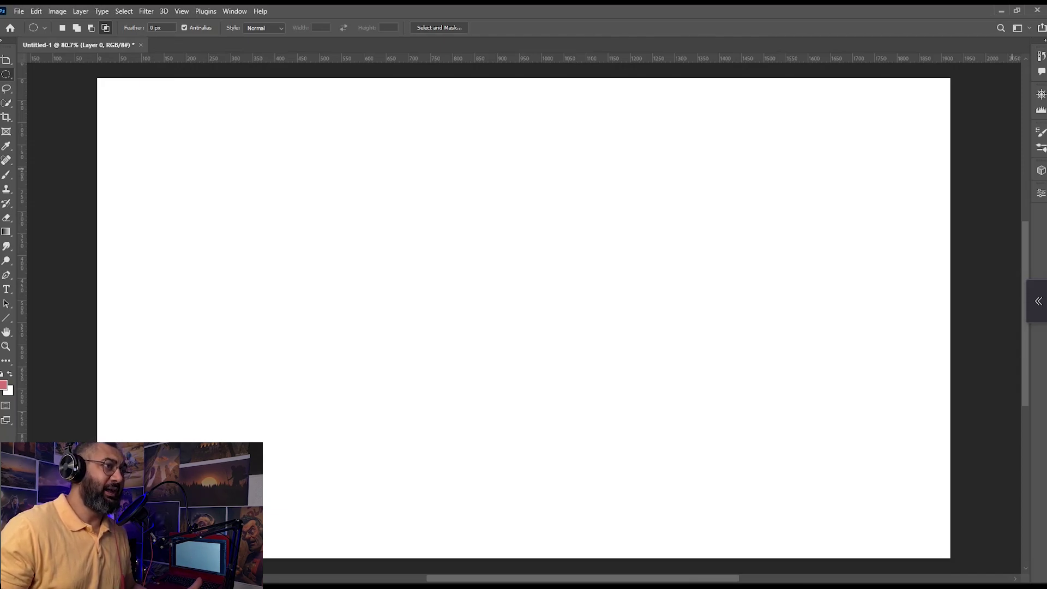
- Reset the Essentials workspace to its default panel layout
click(1017, 28)
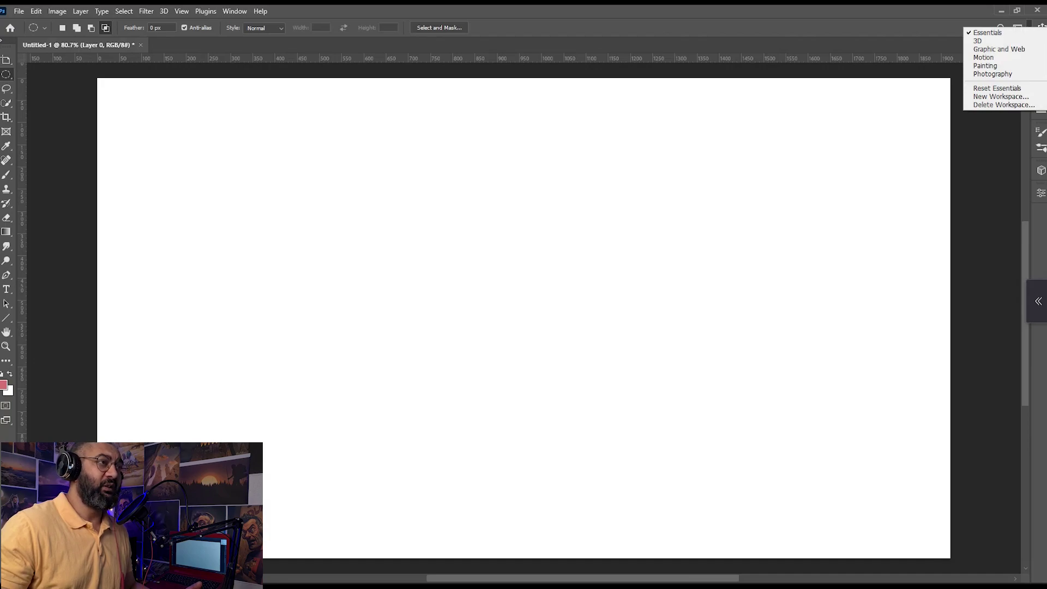
key(Escape)
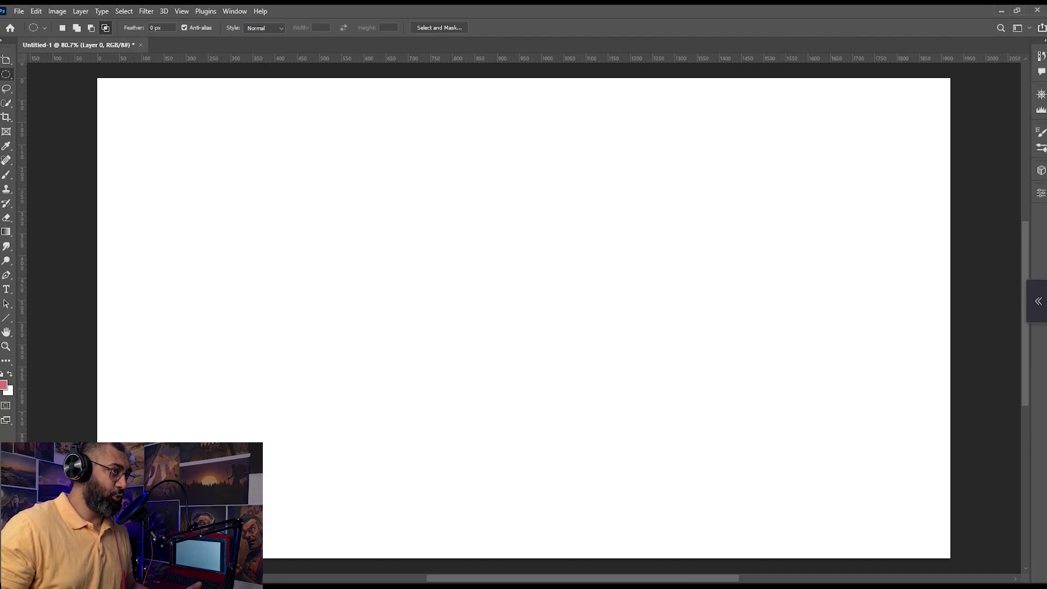
click(1018, 28)
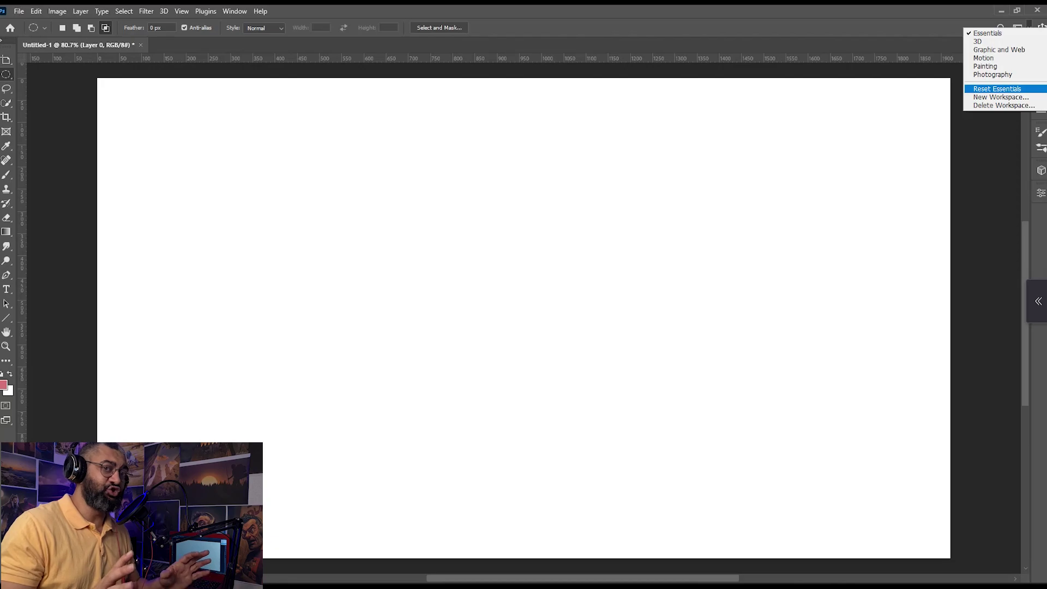
click(996, 88)
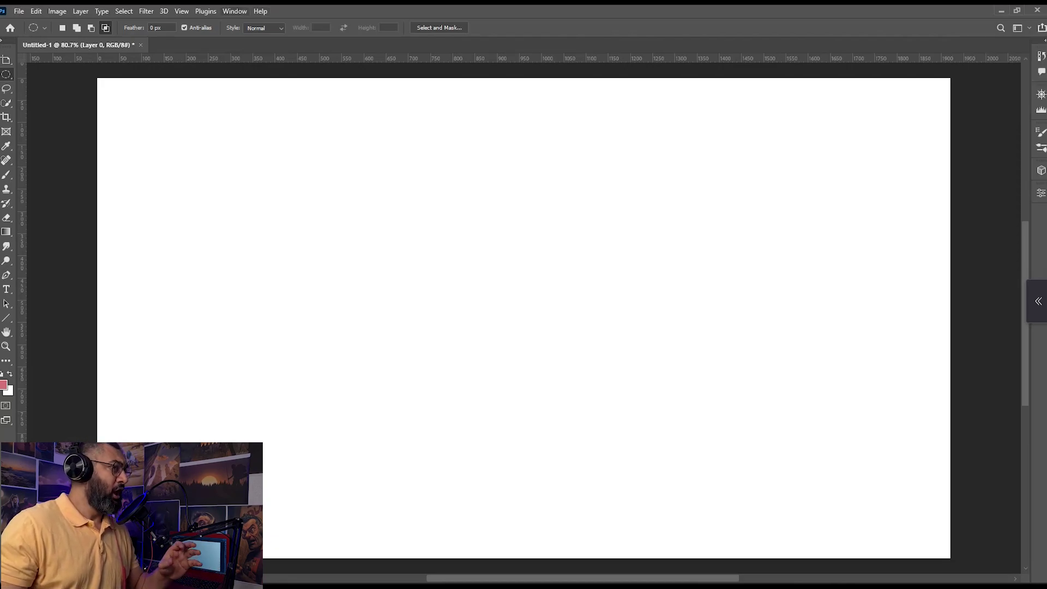